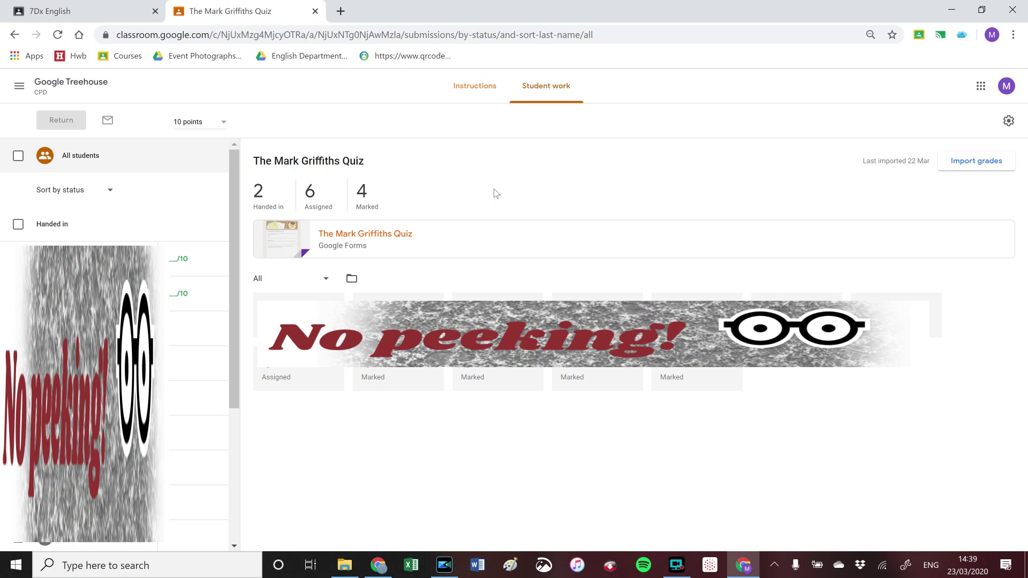
Open the quiz in the Forms editor and show its 6-response summary, averaging 3.17/10
left_click(364, 238)
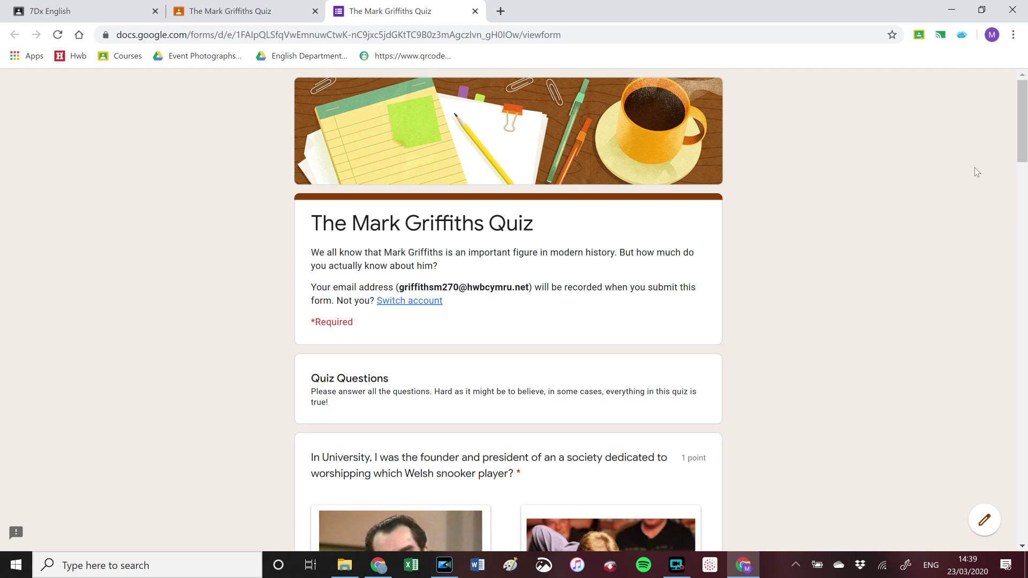
left_click(984, 522)
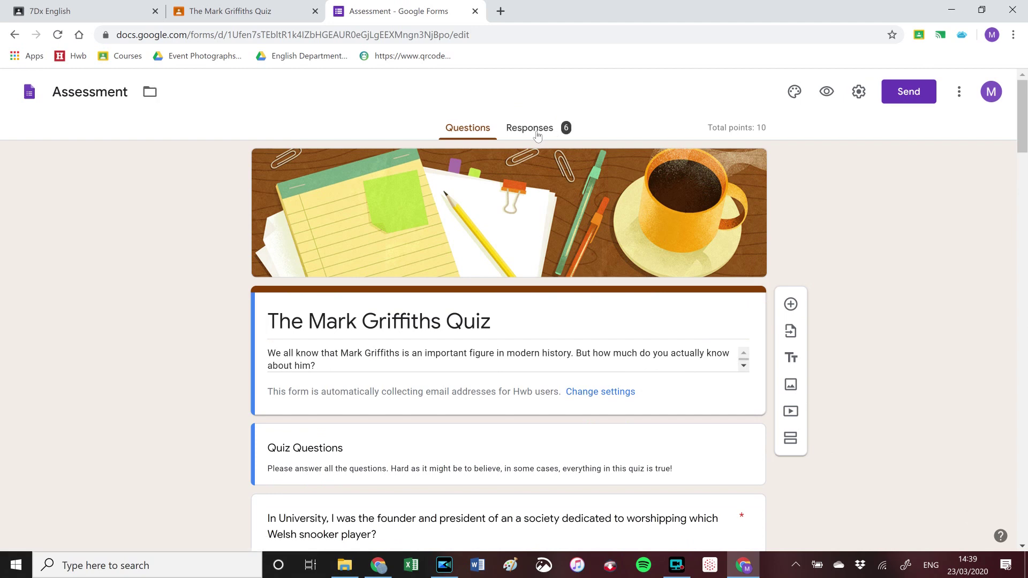
left_click(538, 135)
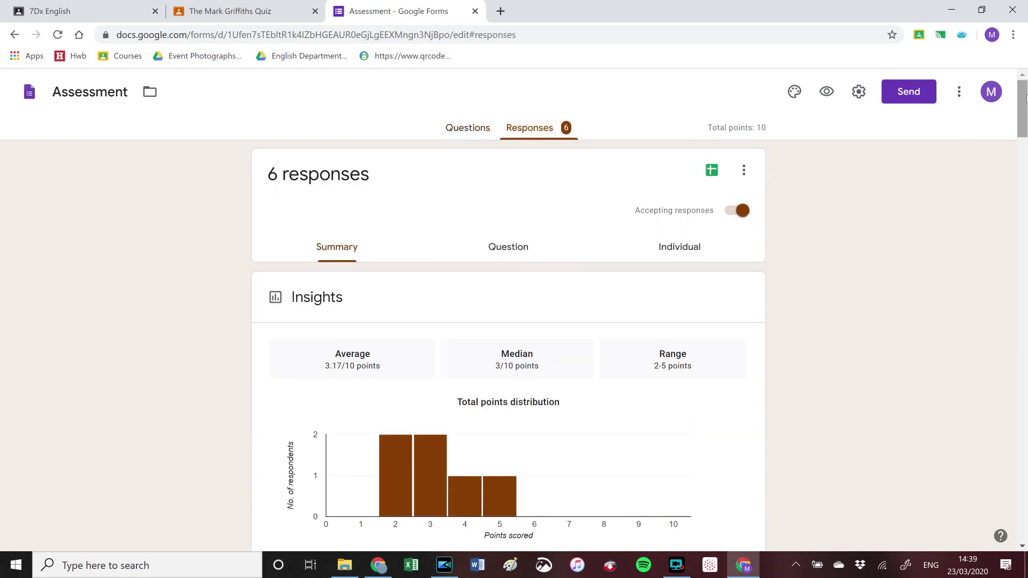
mouse_move(1023, 101)
left_mouse_down()
mouse_move(1023, 148)
mouse_move(1026, 109)
left_mouse_up()
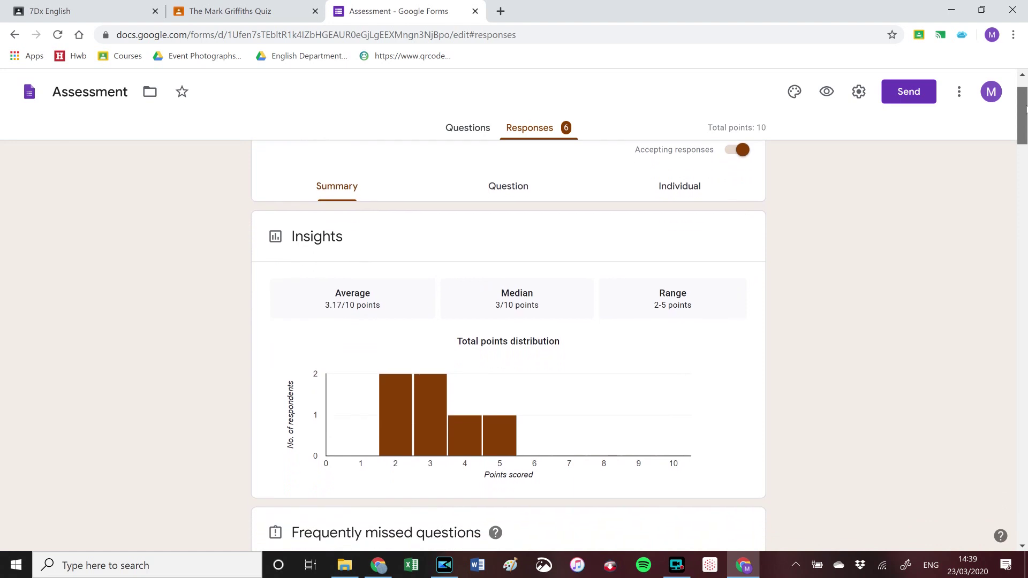
left_click_drag(1025, 109, 1026, 106)
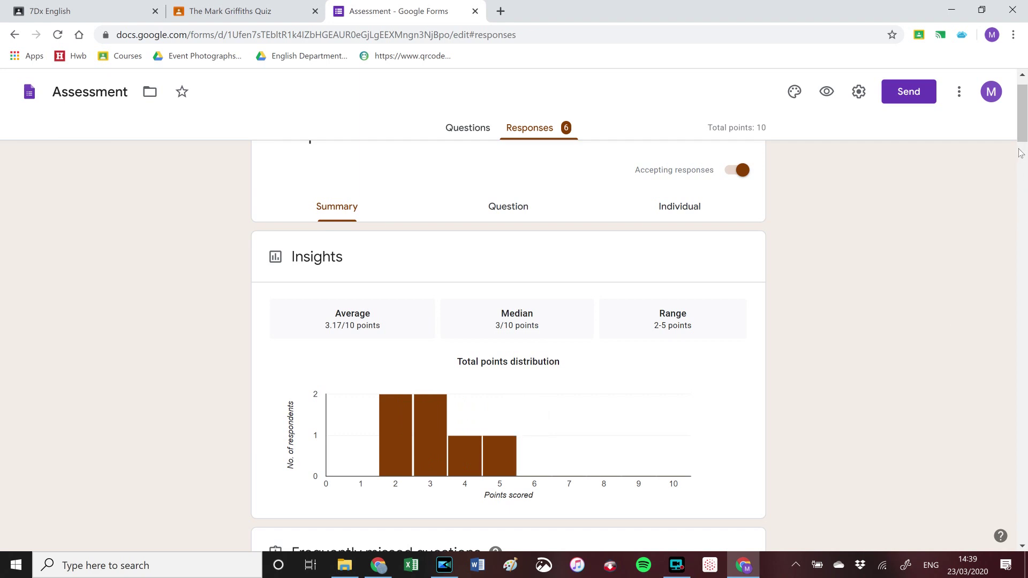
left_click_drag(1024, 127, 1023, 171)
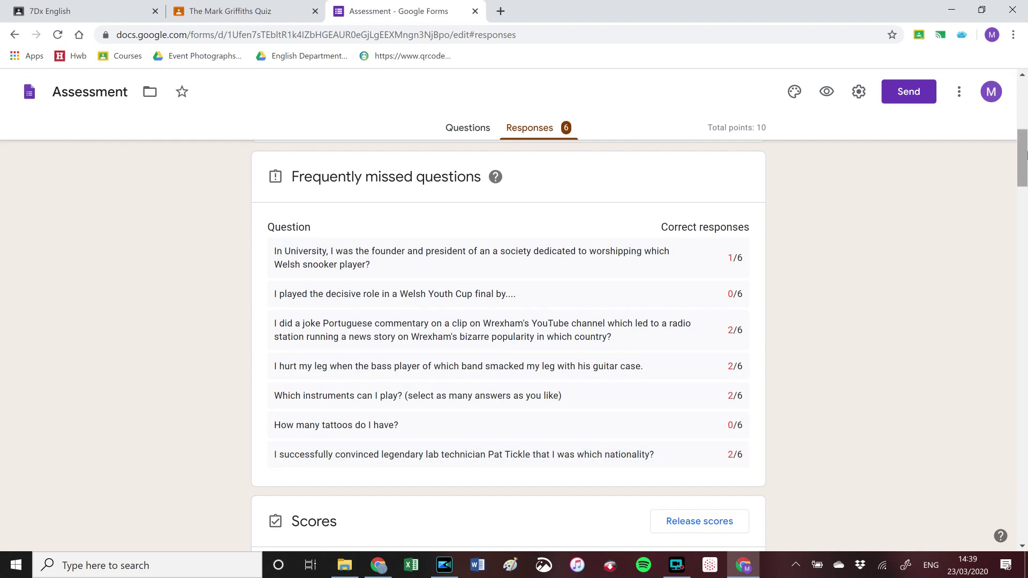
left_click_drag(1021, 154, 1024, 199)
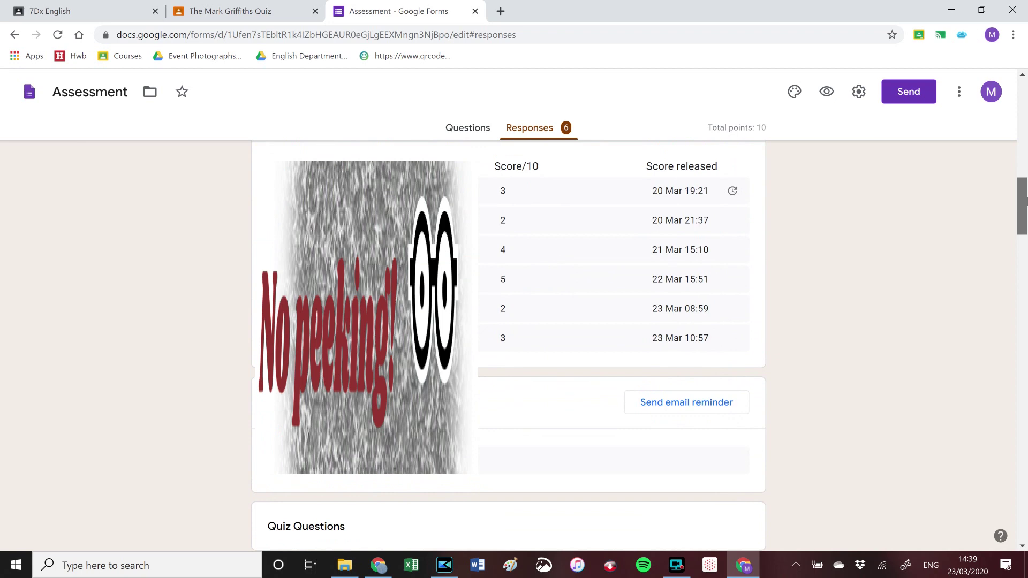
left_click_drag(1025, 200, 1024, 244)
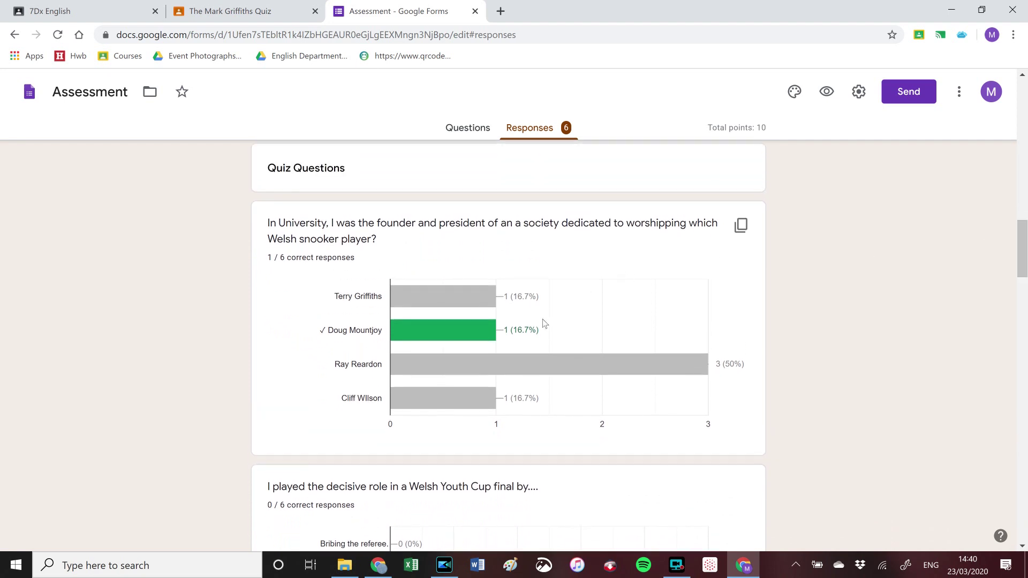
left_click_drag(1023, 247, 1009, 114)
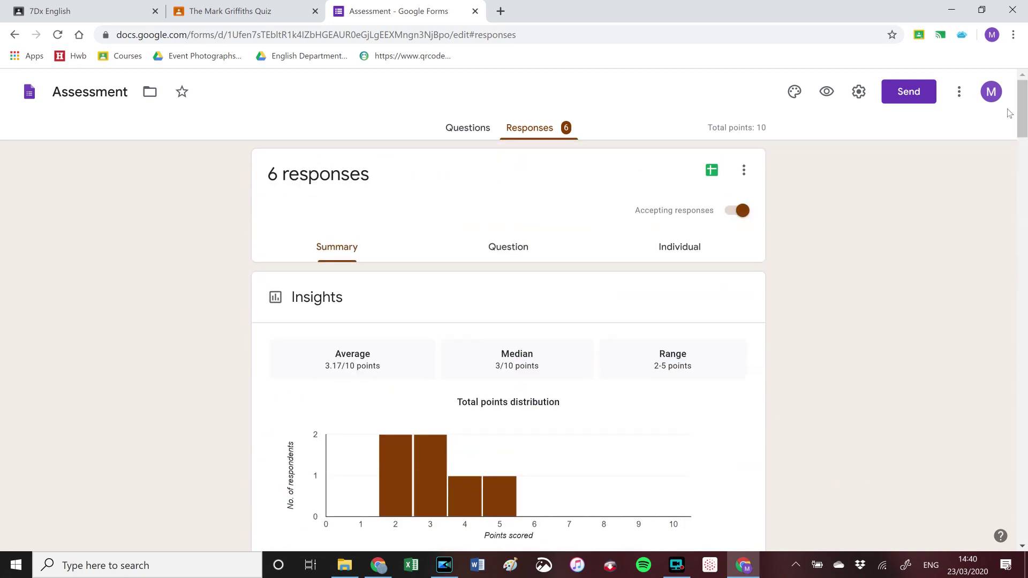
left_click(510, 255)
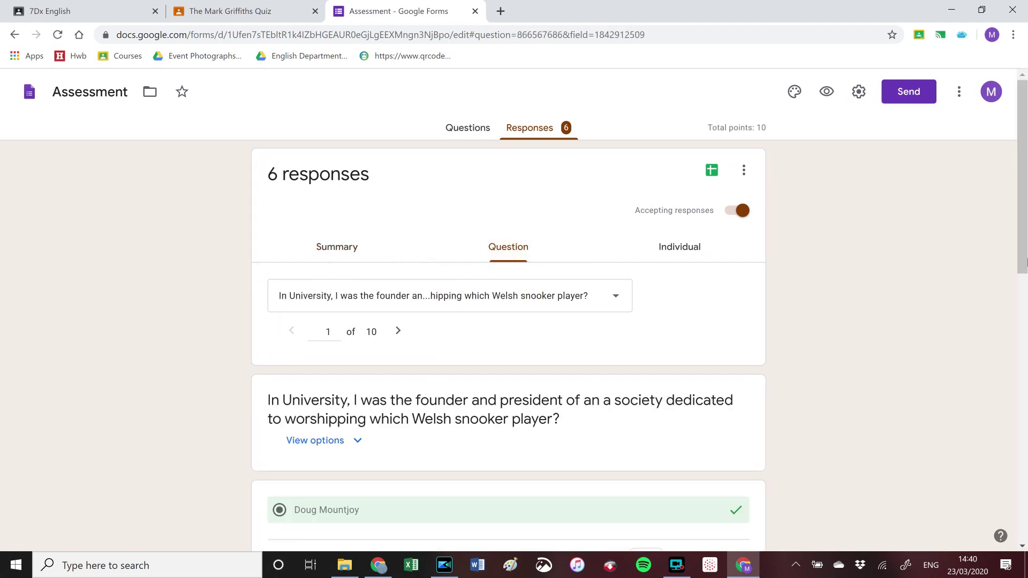
left_click_drag(1022, 211, 1010, 228)
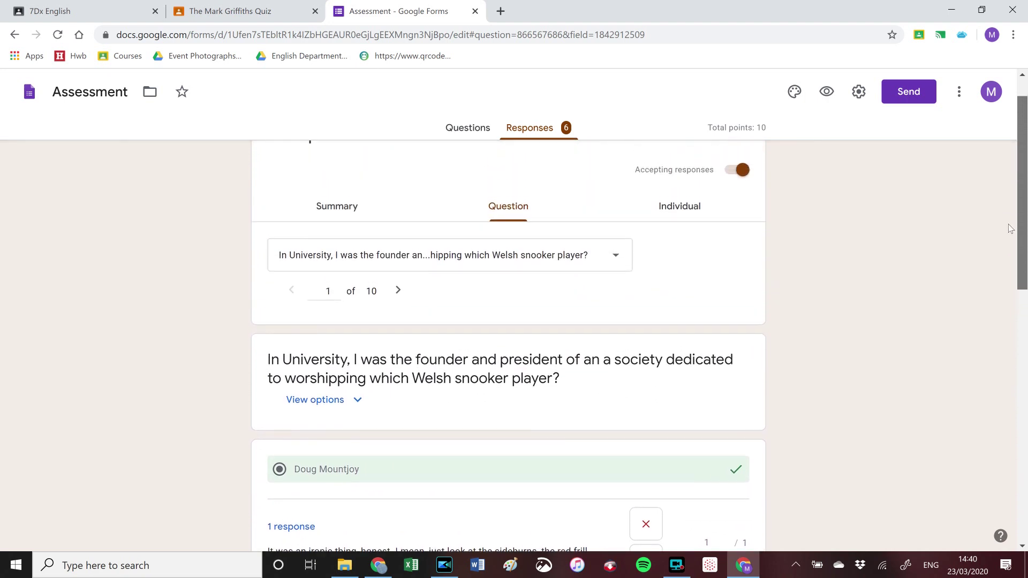
left_click(335, 400)
left_click(335, 400)
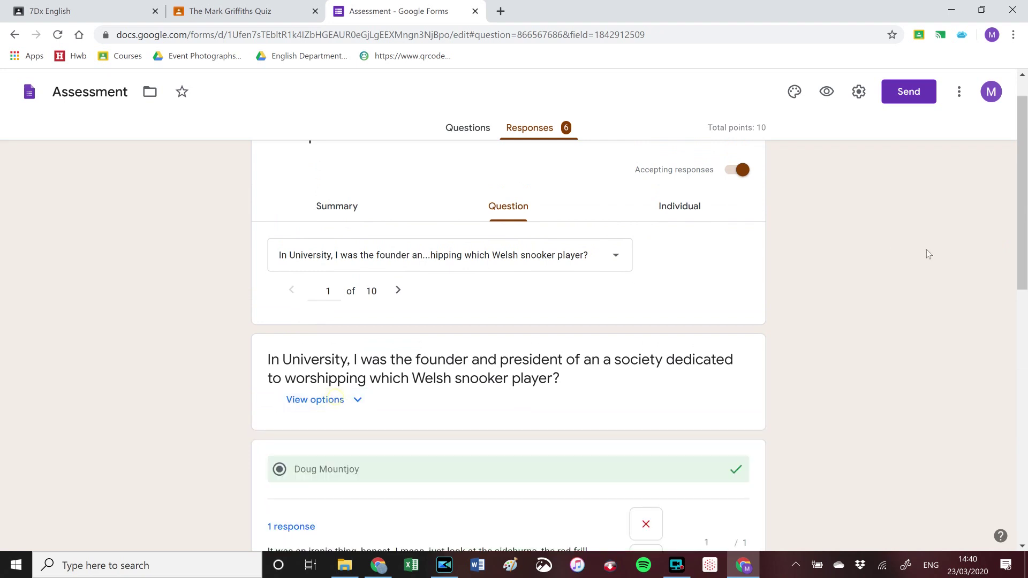
left_click_drag(1025, 215, 1024, 199)
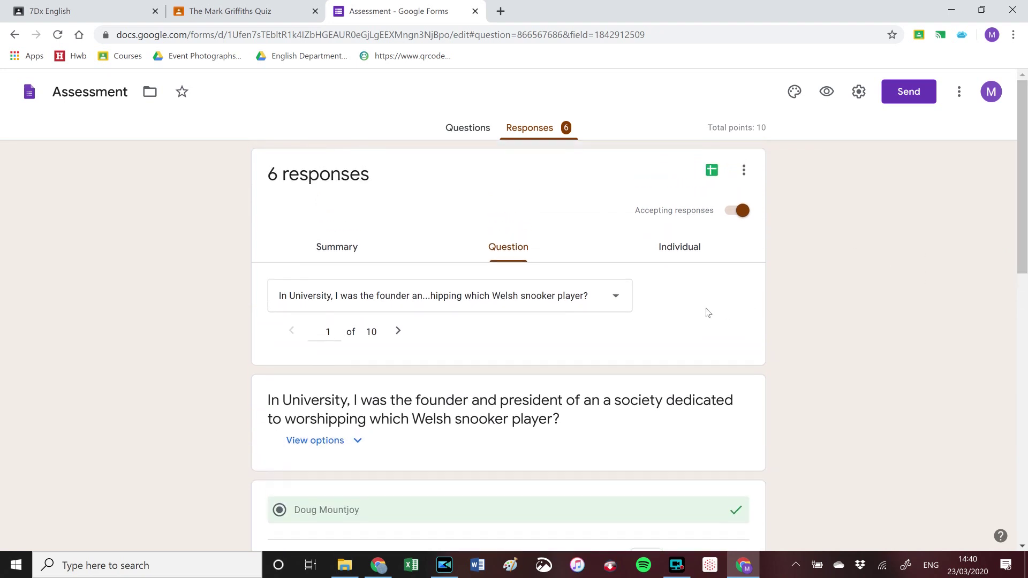
Switch to the Individual responses view and check the list of respondents
left_click(676, 255)
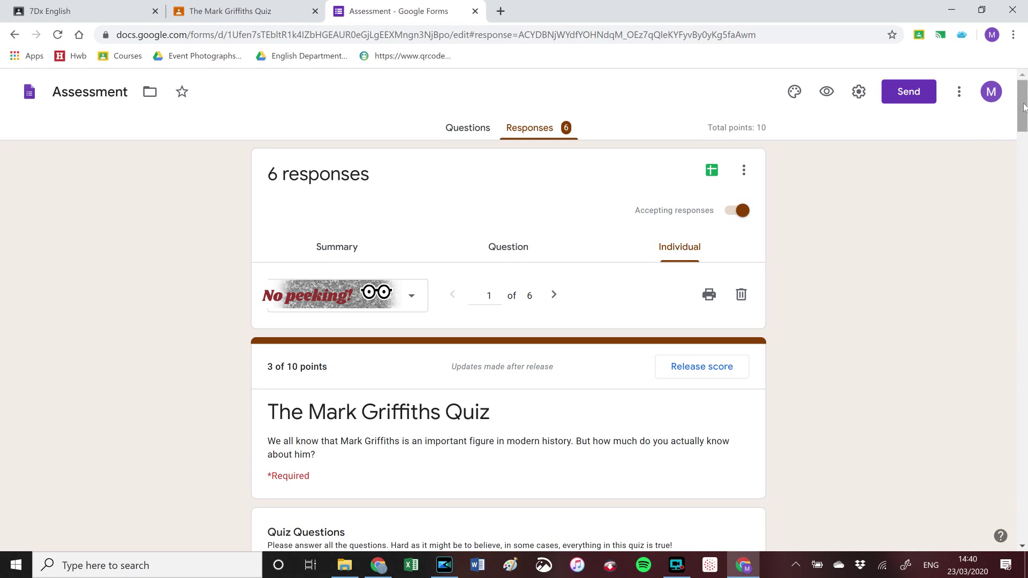
left_click_drag(1025, 108, 1025, 108)
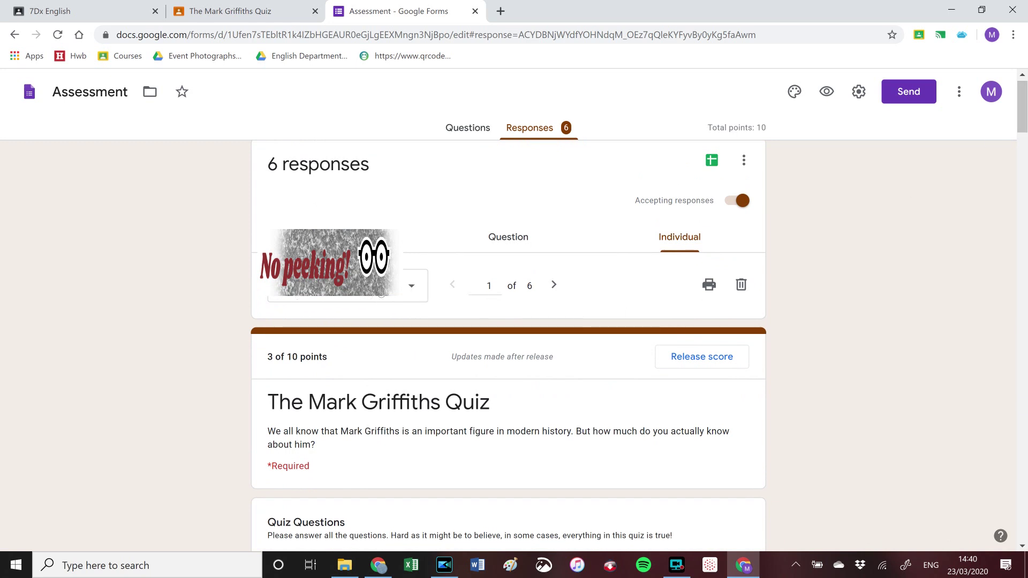
left_click(412, 293)
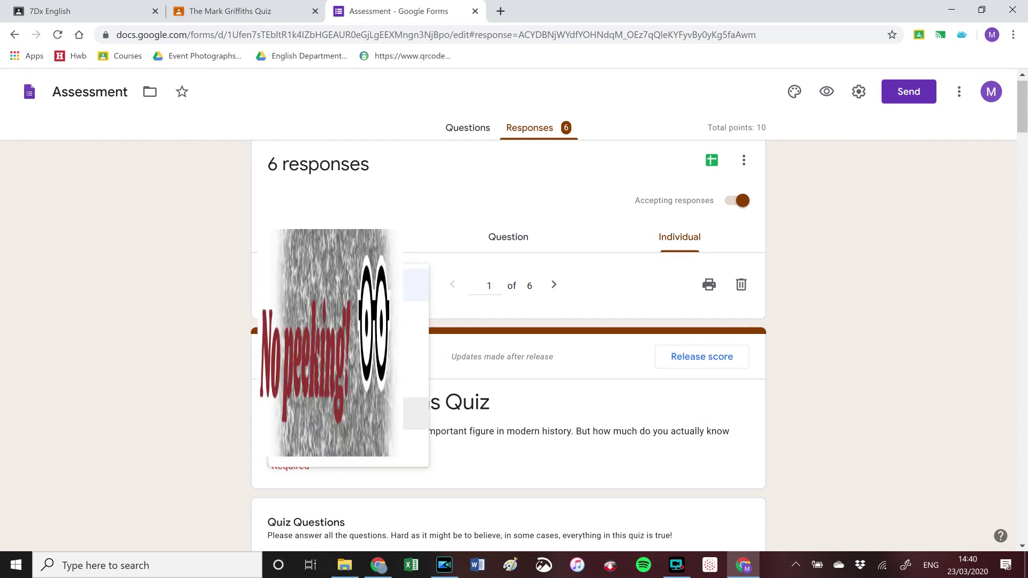
left_click(505, 308)
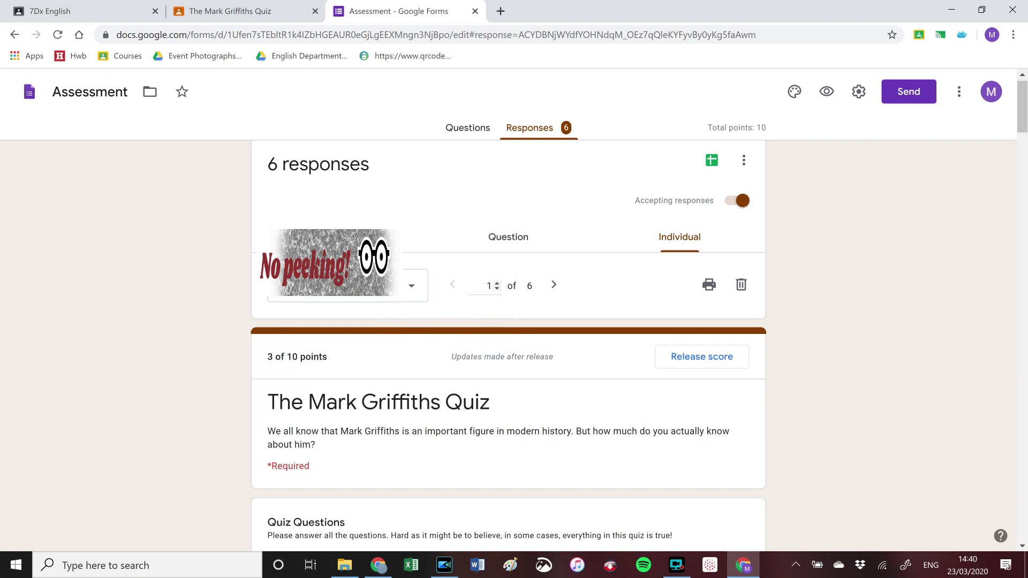
Advance to response 5 of 6, scored 2/10, and review its marked answers and feedback
left_click(555, 286)
left_click(554, 285)
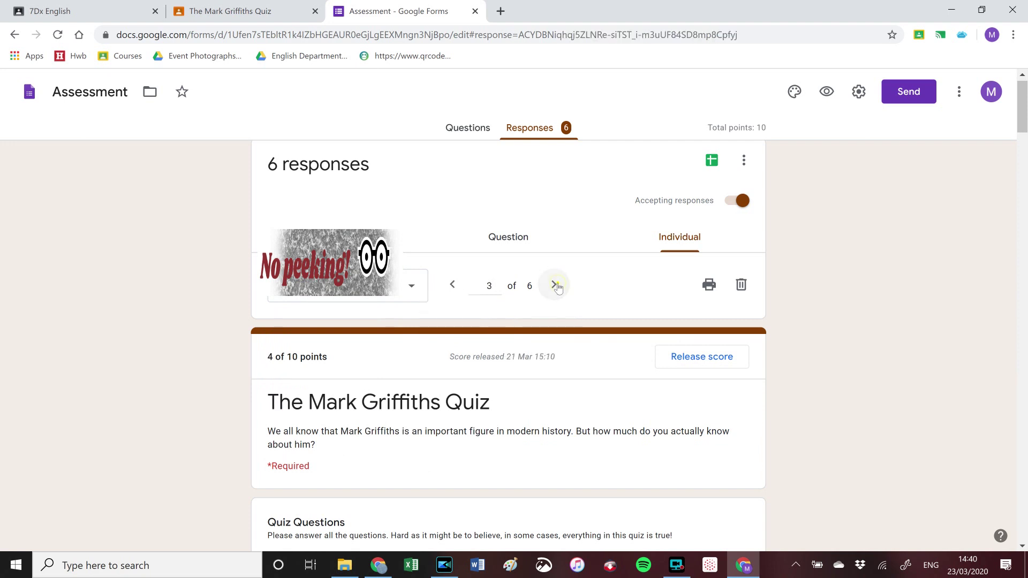
left_click(555, 285)
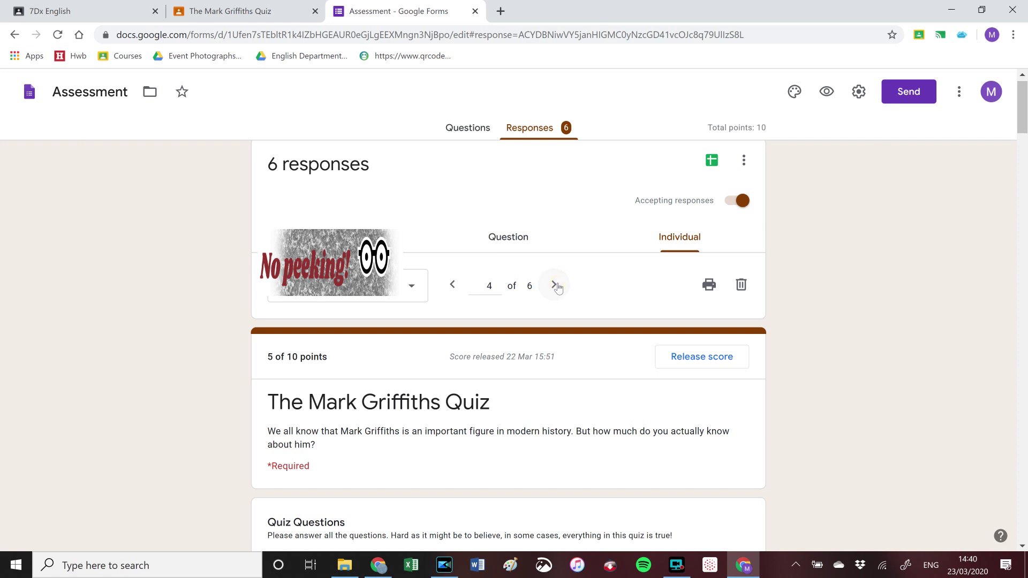
left_click(555, 285)
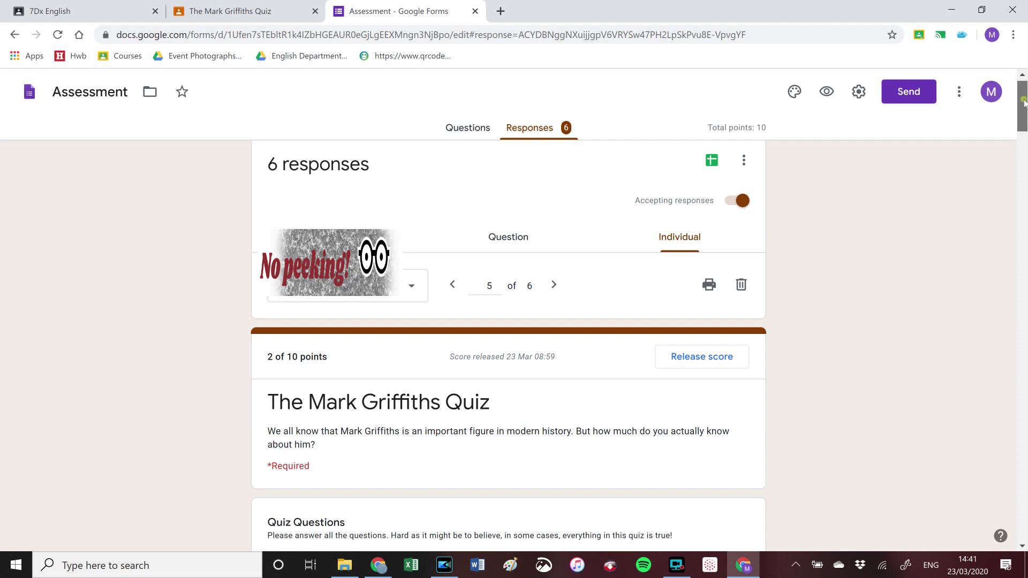
scroll(1024, 103, "down", 1)
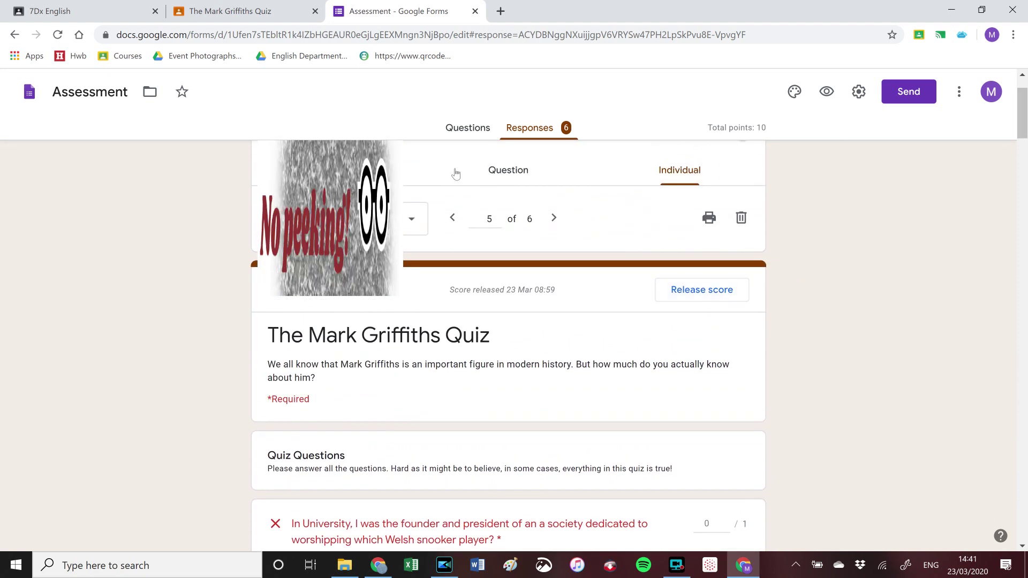
left_click_drag(1024, 122, 585, 460)
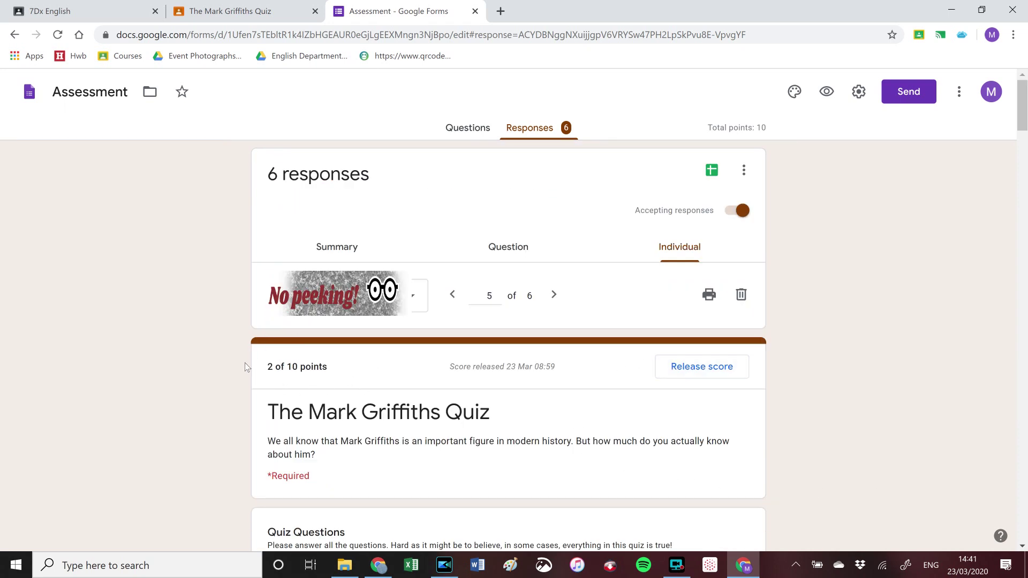
left_click(701, 368)
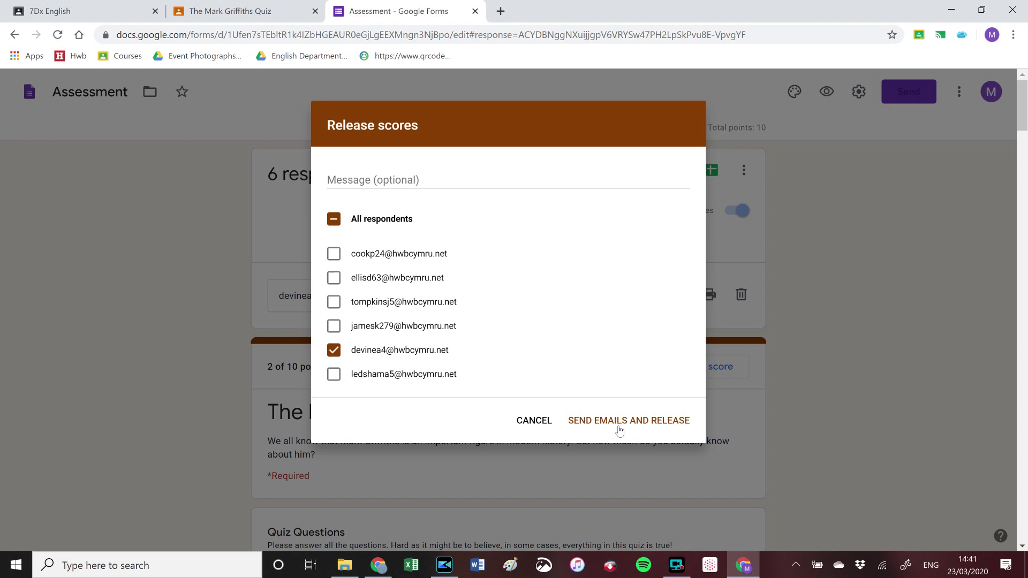
left_click(529, 421)
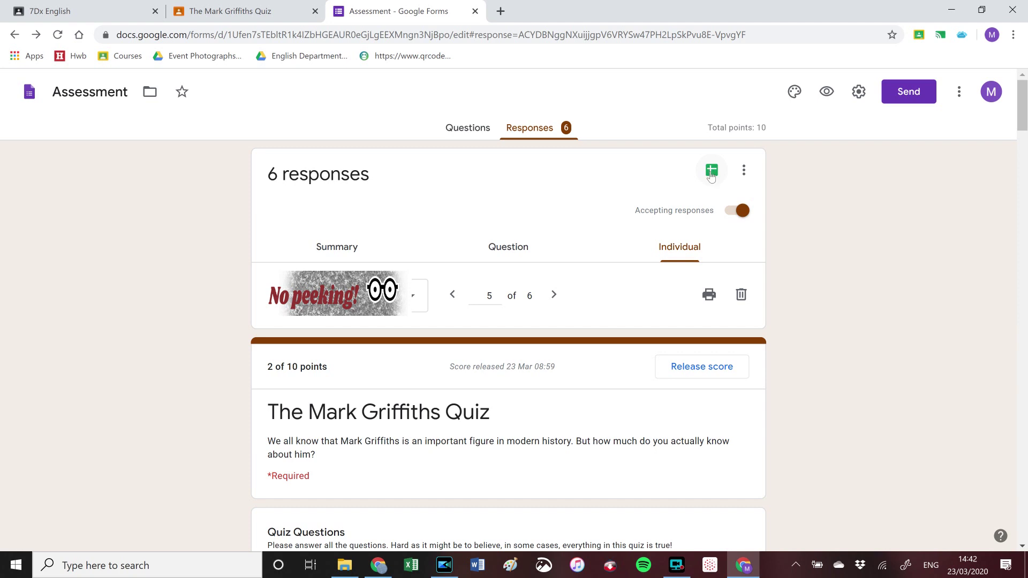
left_click(710, 171)
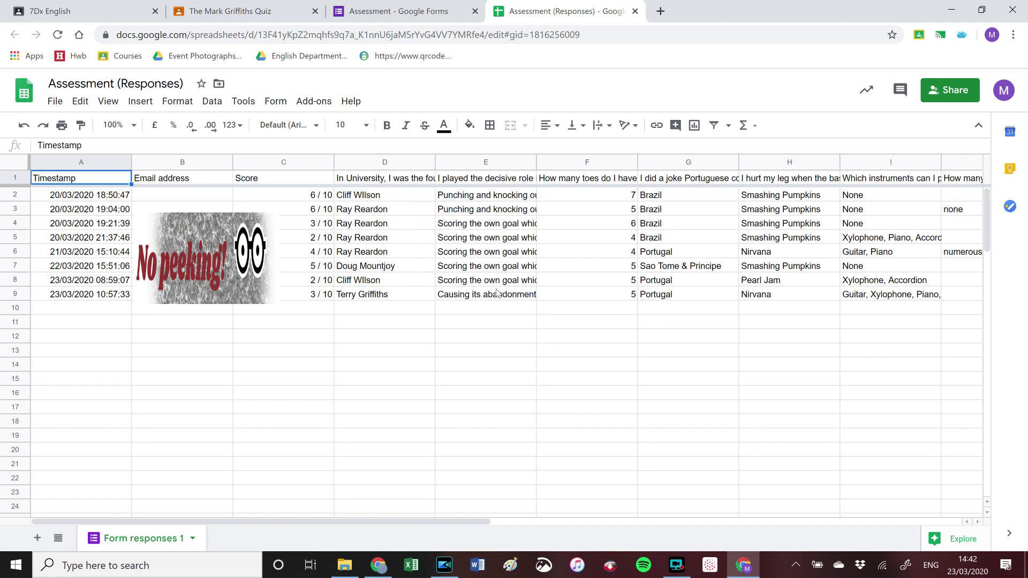
left_click(556, 449)
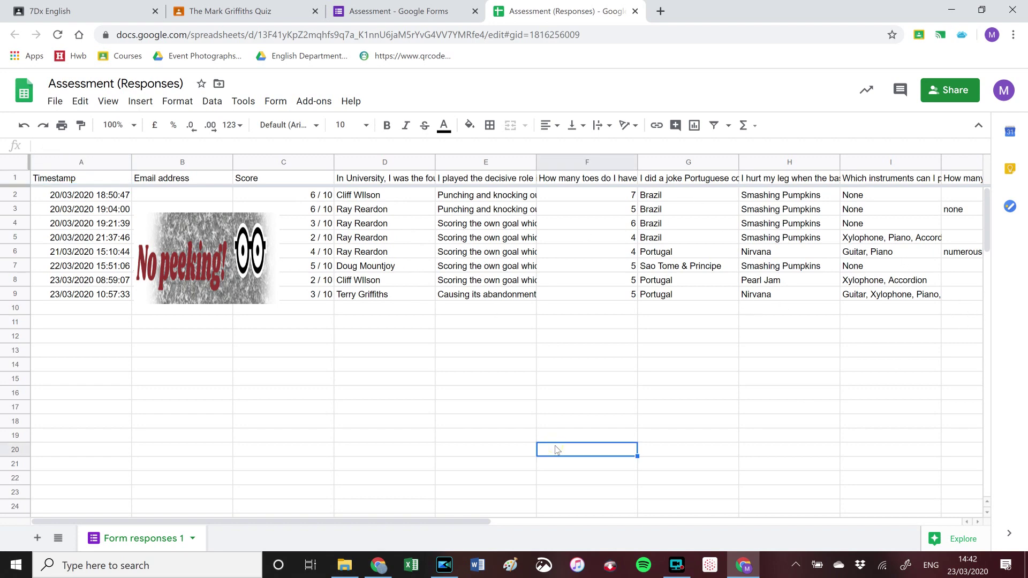
key("ctrl+w")
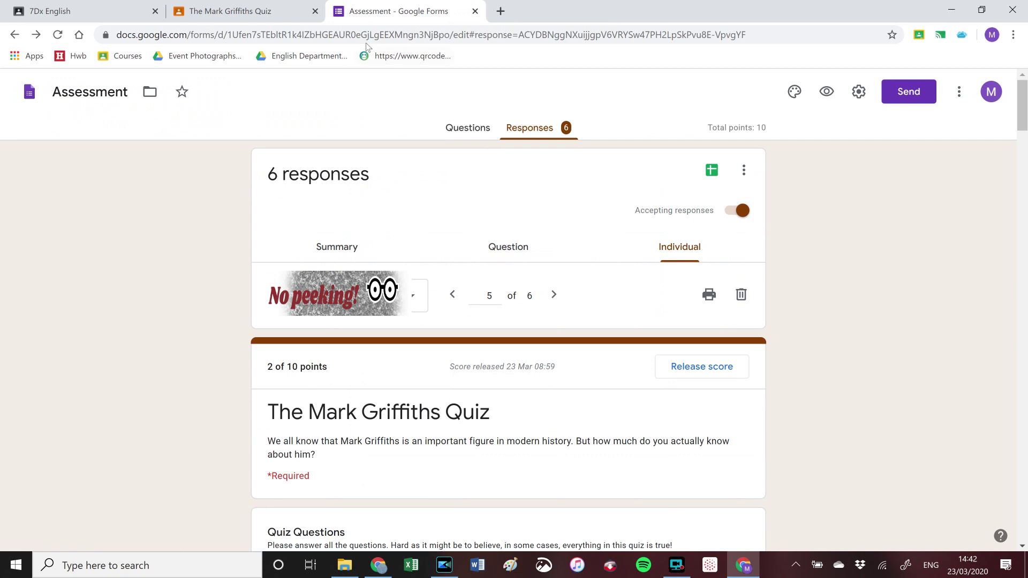
Import the quiz grades from Forms into Classroom and select all handed-in students
left_click(264, 13)
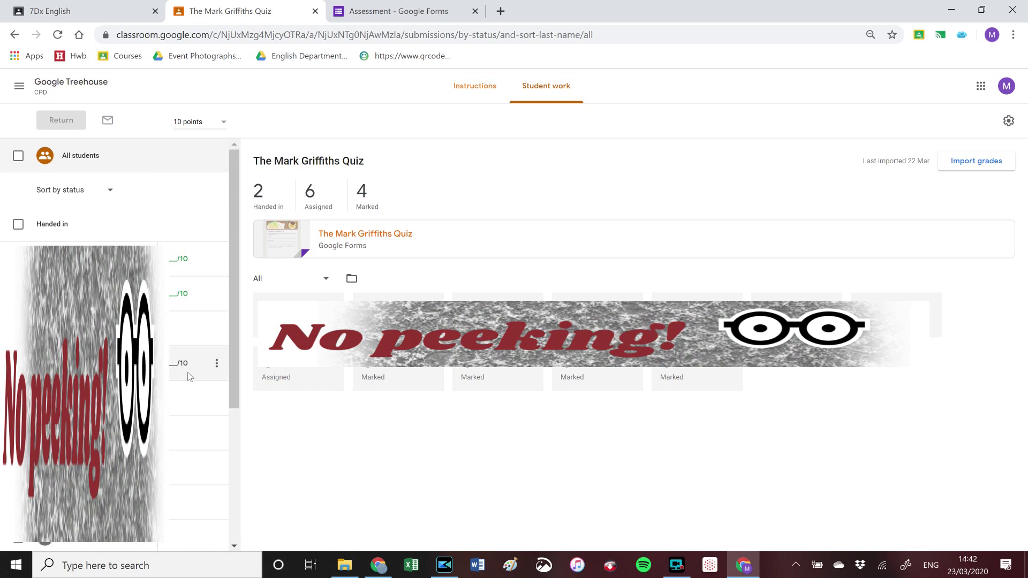
left_click(968, 169)
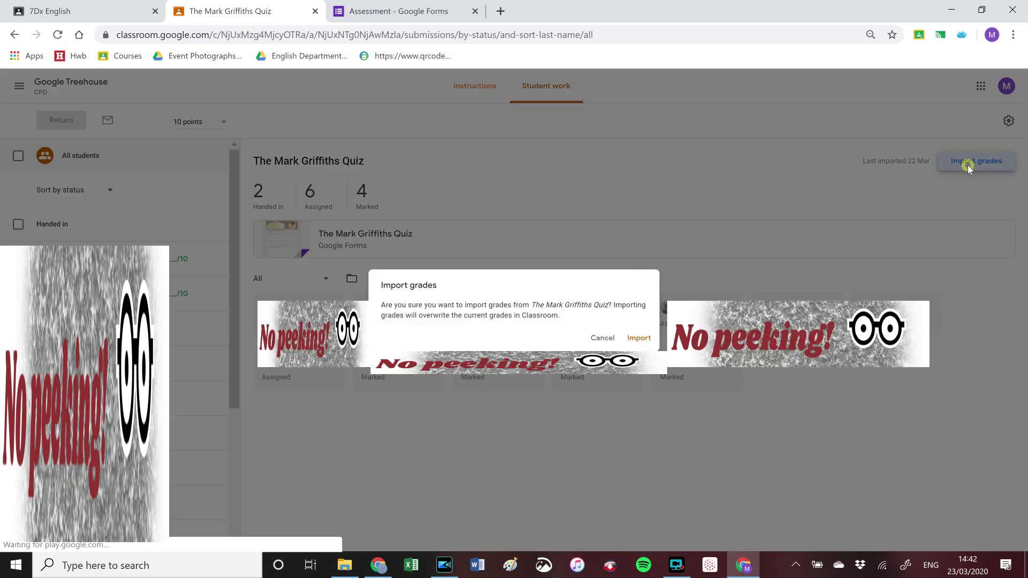
left_click(645, 339)
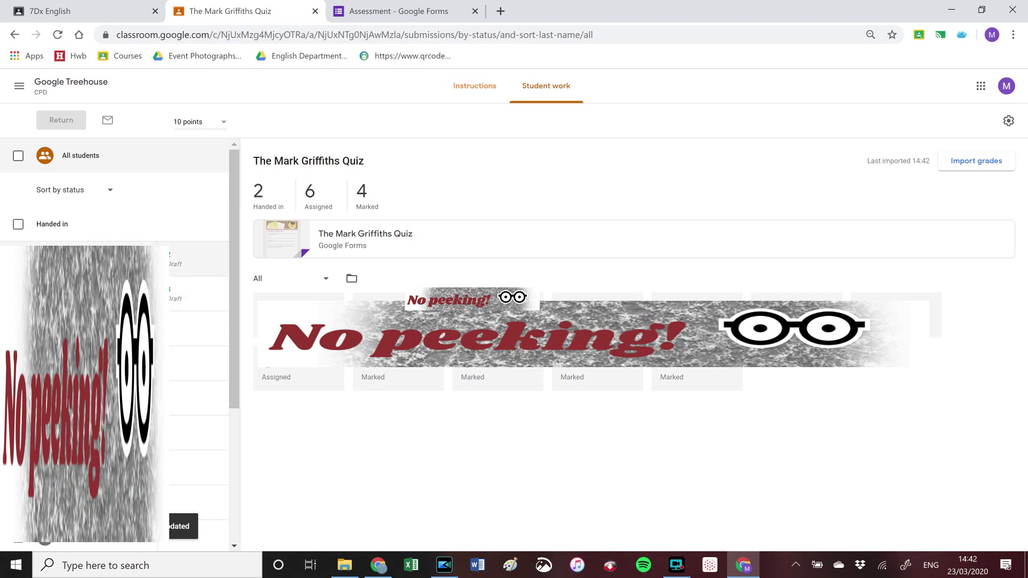
left_click(18, 259)
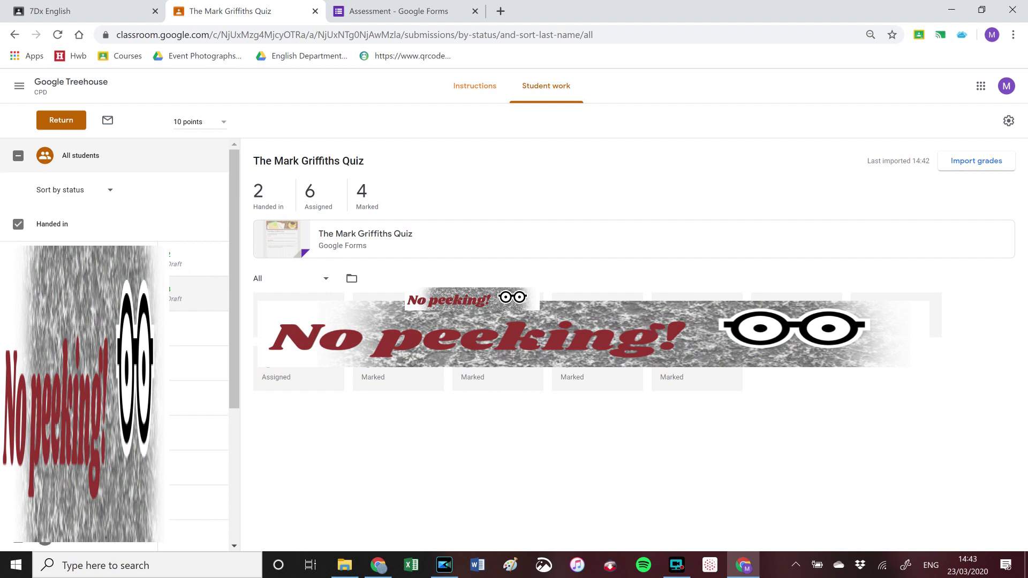
Return both quizzes with the private comment 'Could do better!', then show the Forms response summary
left_click(57, 121)
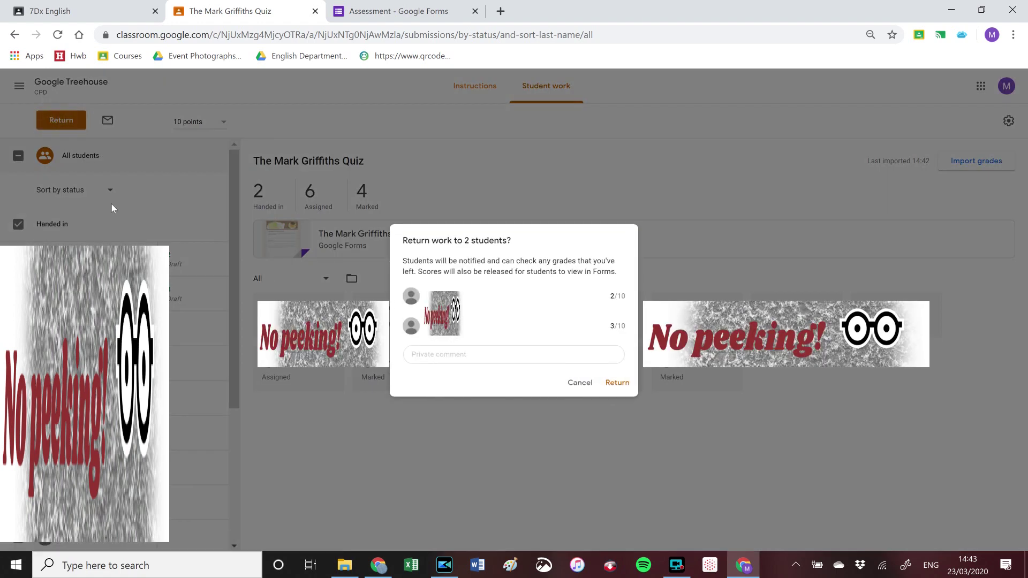
left_click(443, 352)
type("Could do better!")
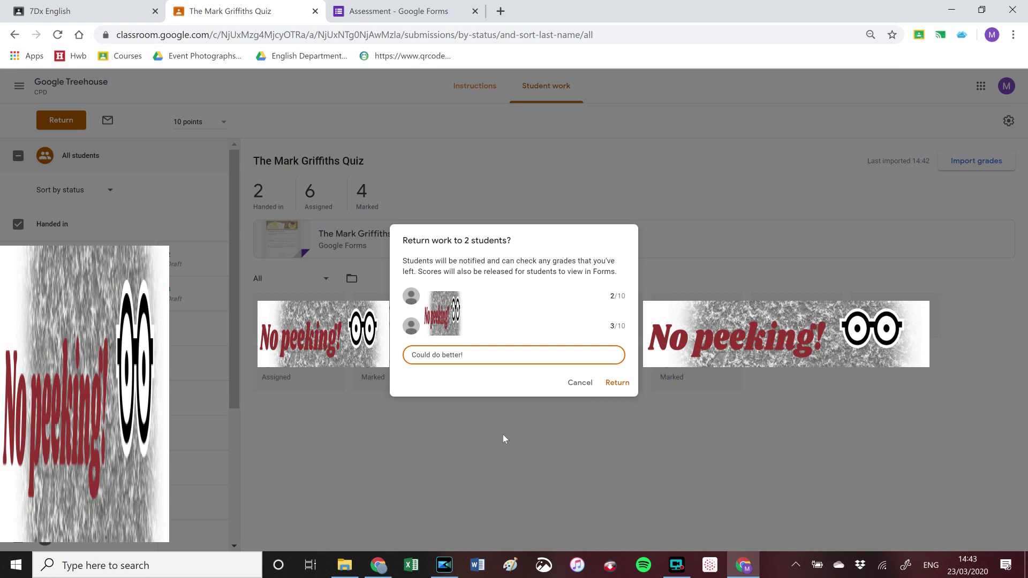
left_click(617, 384)
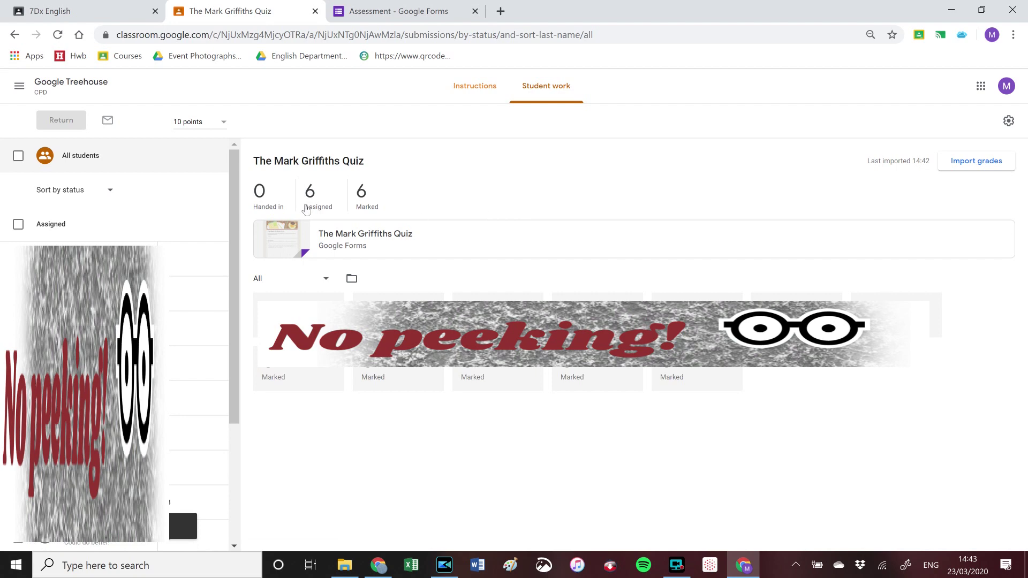
left_click(394, 16)
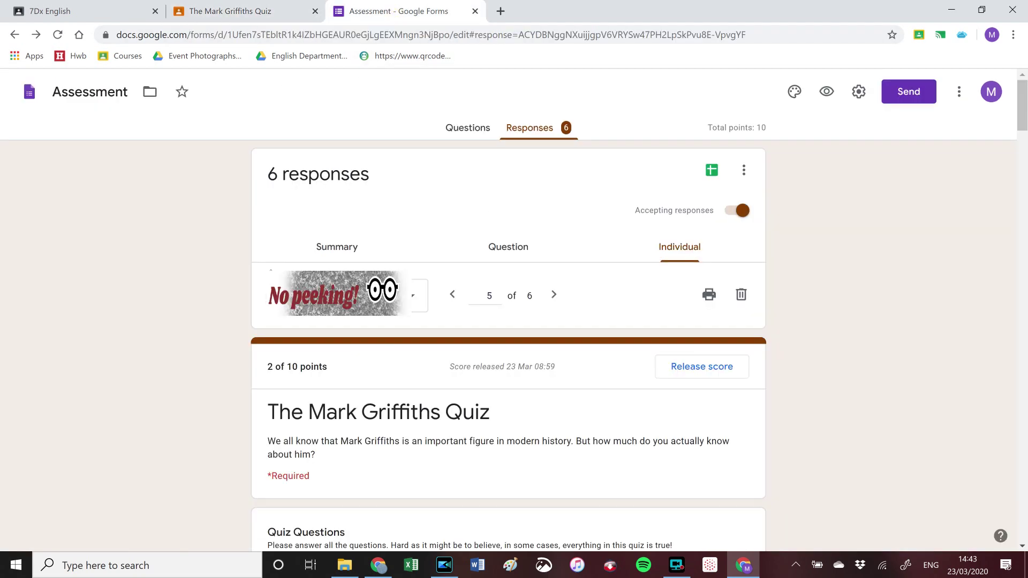
left_click(345, 253)
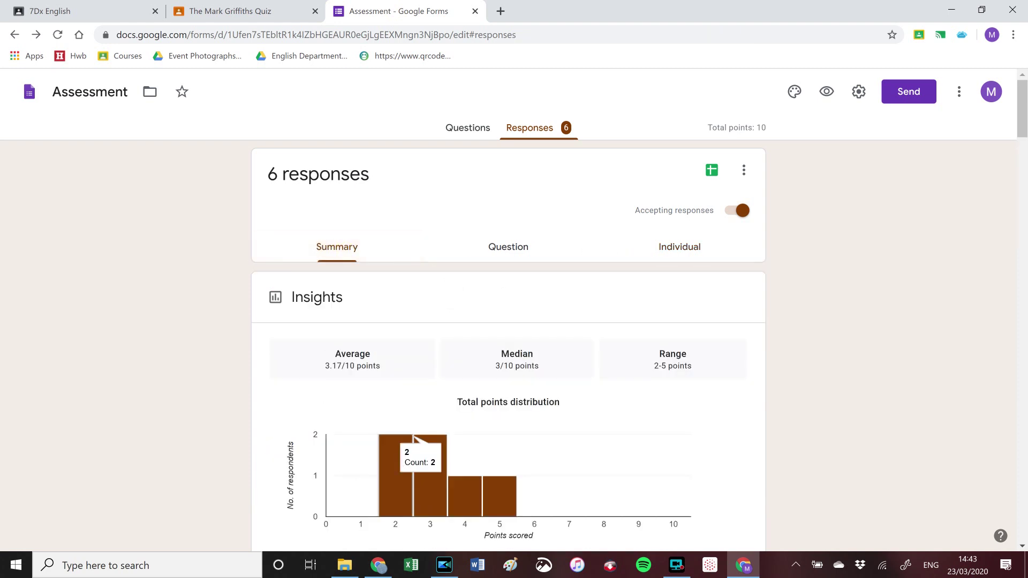